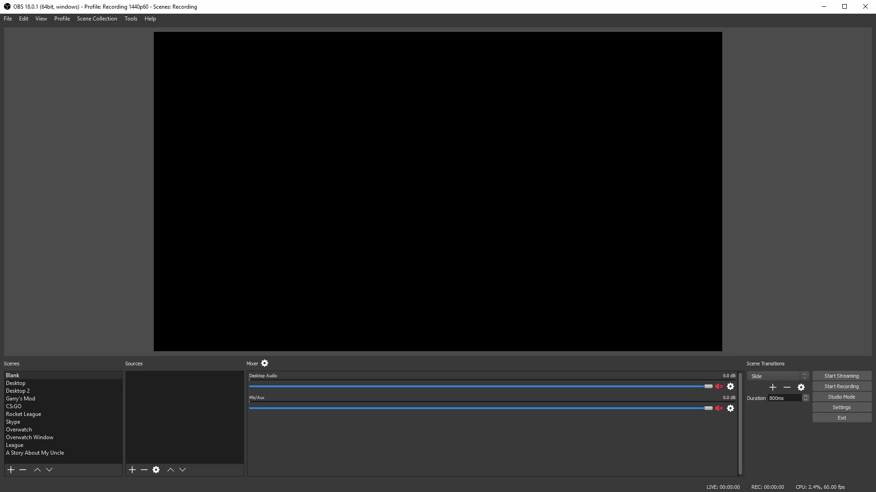
Review the audio devices: 48kHz Stereo, Headphones as desktop audio, RODE NT-USB as mic
key("alt+Tab")
left_click(859, 407)
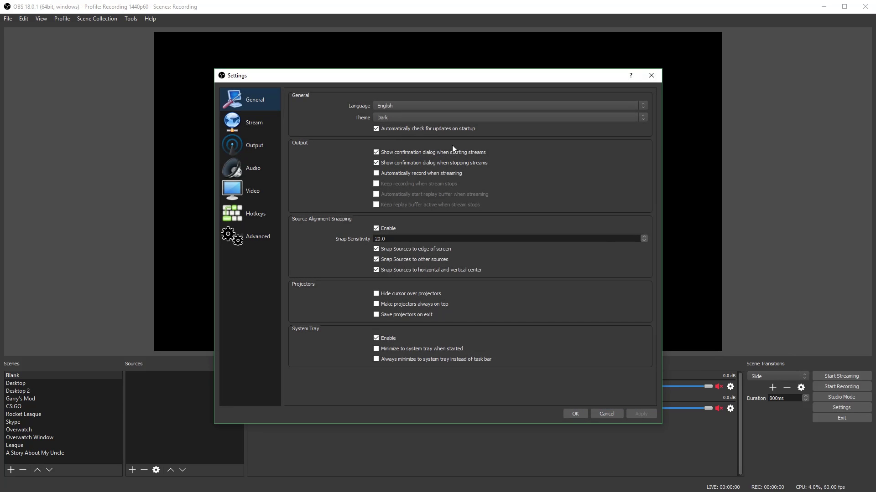
left_click(248, 147)
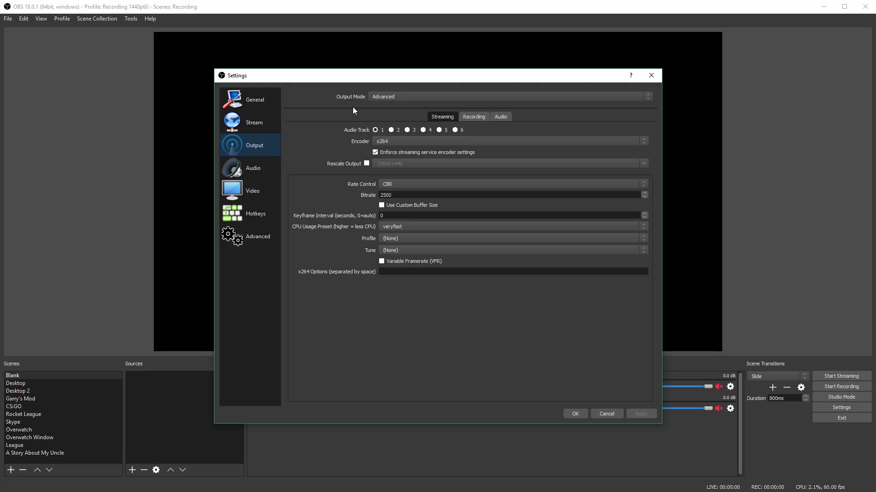
left_click(264, 174)
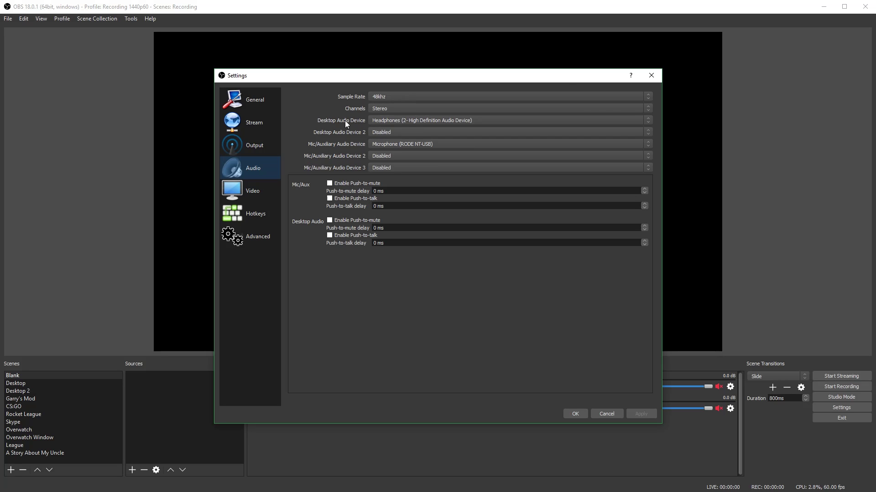
In Advanced Audio Properties, put Desktop Audio on tracks 1 and 2 and Mic/Aux on tracks 1 and 3
left_click(651, 76)
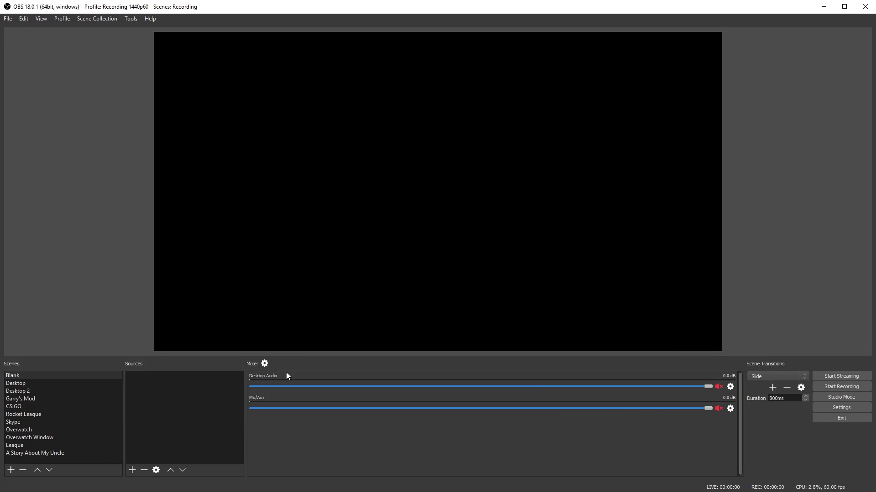
left_click(264, 364)
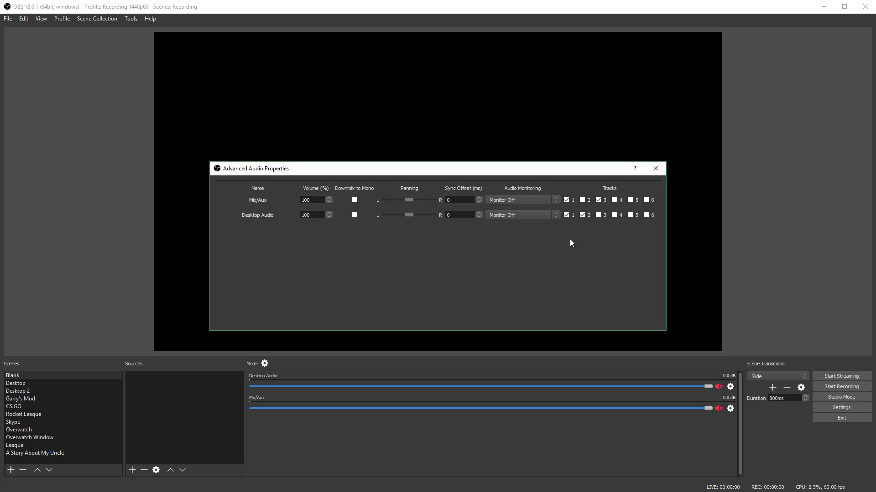
left_click(660, 168)
Show the Recording output settings: mp4 with NVENC H.264, using audio tracks 2 and 3
left_click(833, 409)
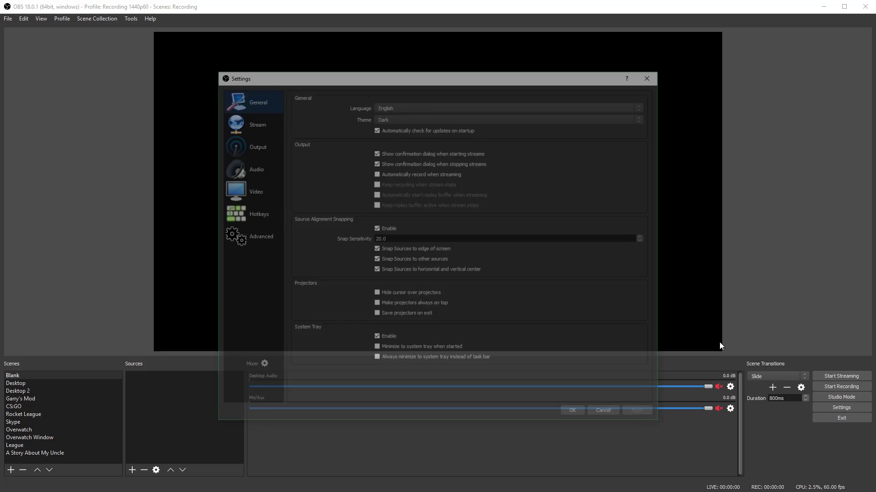
left_click(262, 145)
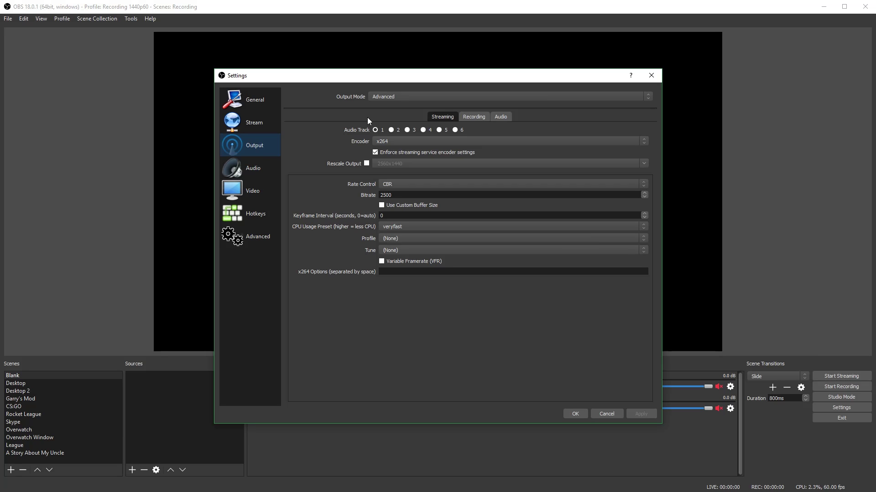
left_click(475, 120)
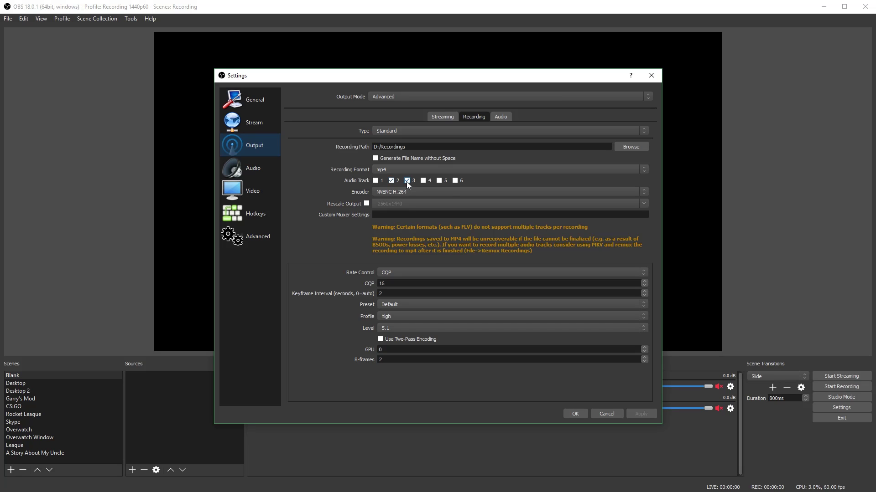
Toggle recording audio track 4 on and off, then display the six 192-bitrate output audio tracks
left_click(423, 180)
left_click(423, 181)
left_click(583, 417)
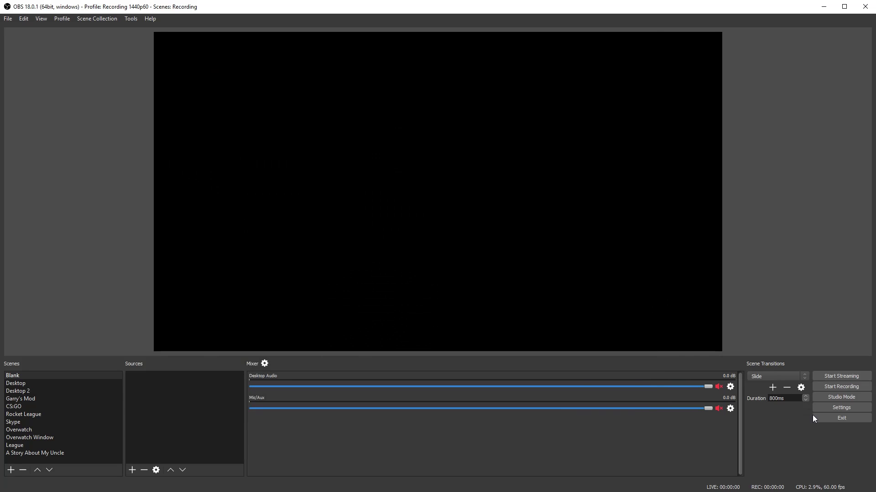
left_click(836, 407)
left_click(261, 145)
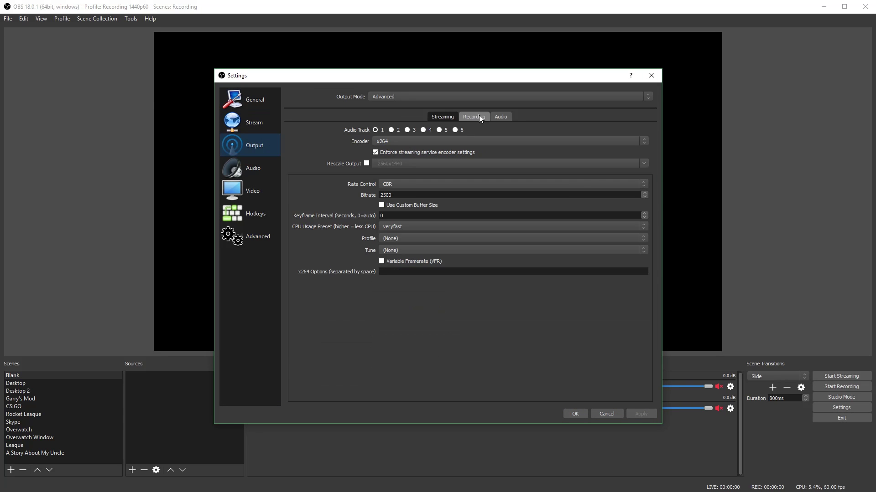
left_click(501, 117)
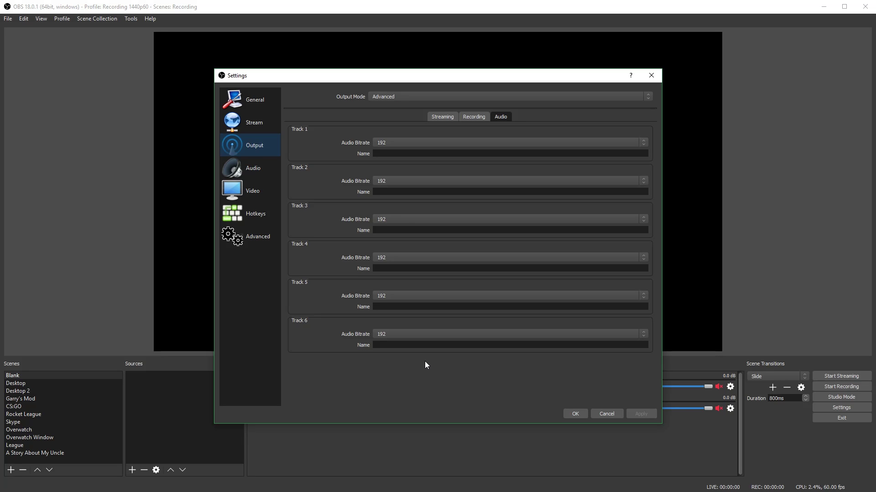
left_click(399, 296)
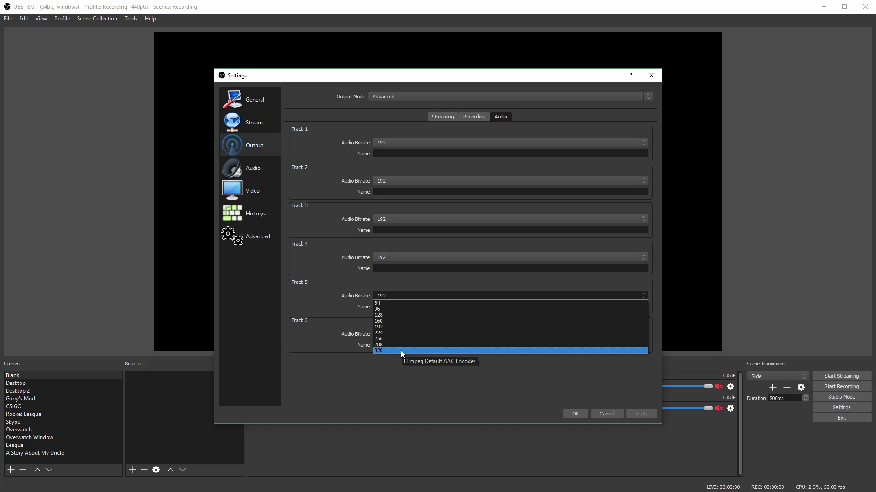
left_click(417, 290)
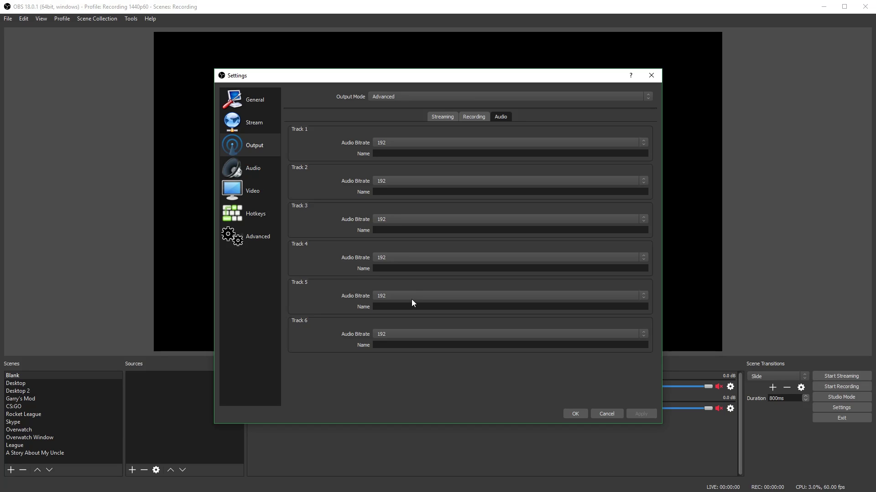
left_click(412, 300)
left_click(414, 327)
left_click(392, 143)
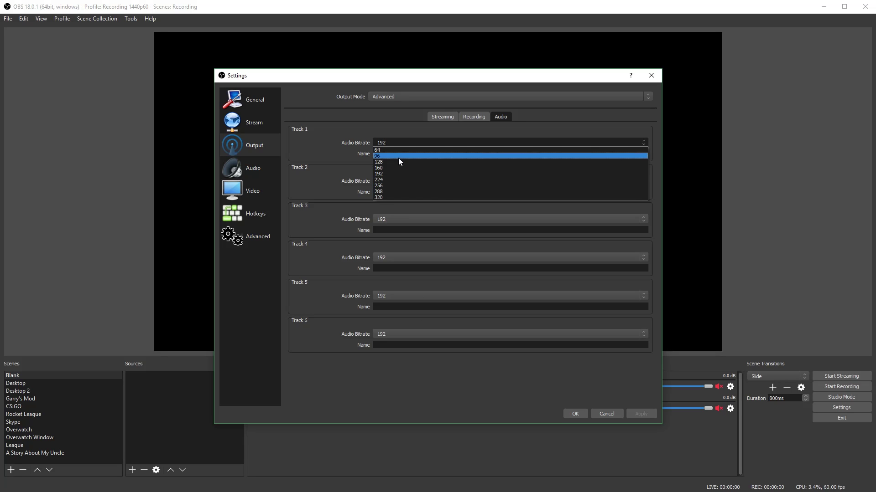
left_click(399, 162)
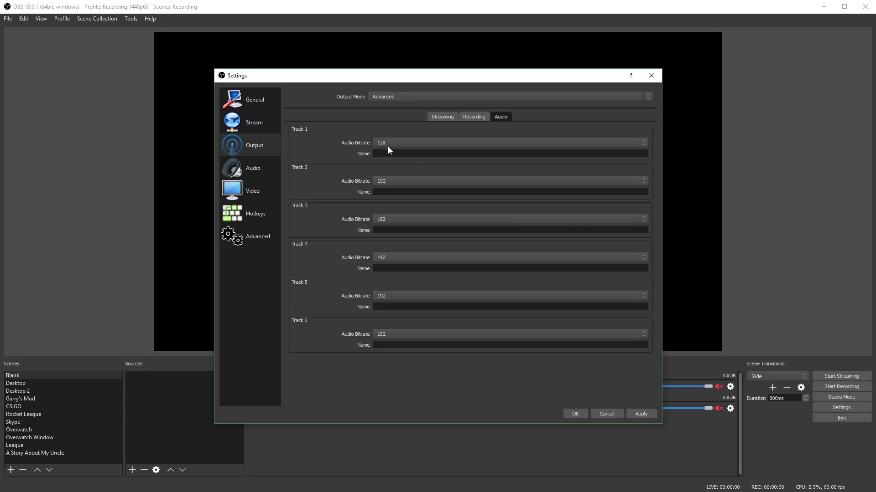
left_click(387, 146)
left_click(395, 174)
left_click(383, 145)
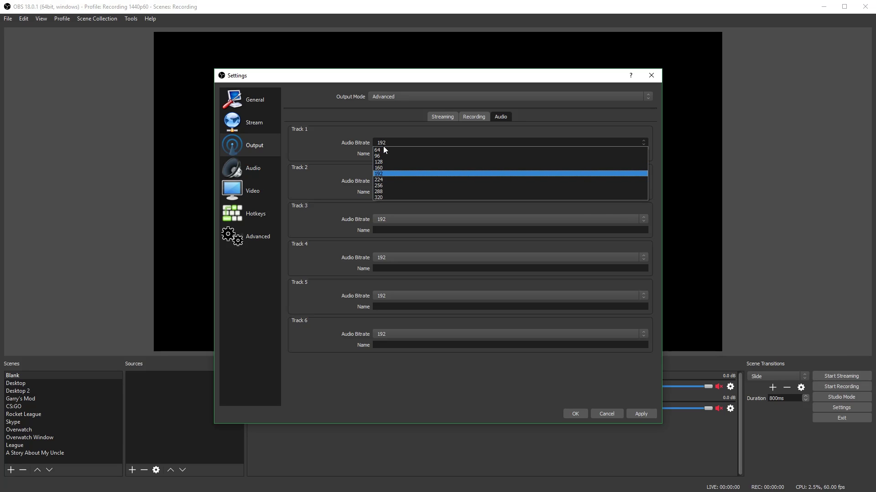
left_click(385, 173)
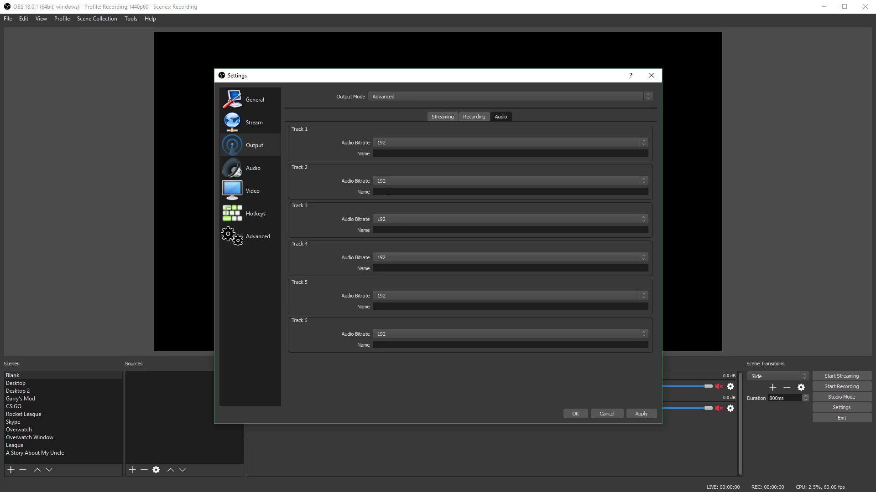
Name Track 3 'Microphone' and replace Track 2's 'Game Sound' name with 'Headphones'
type("Game Sound")
type("Microphone")
triple_click(388, 192)
type("Headphones")
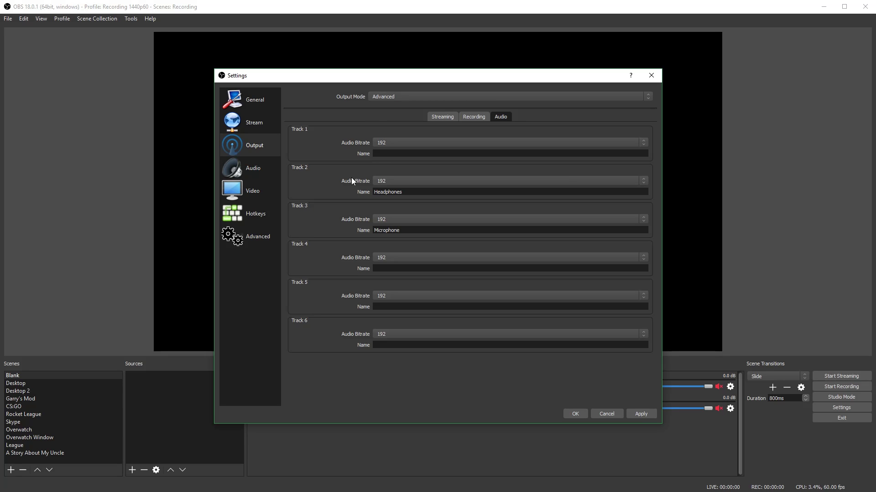